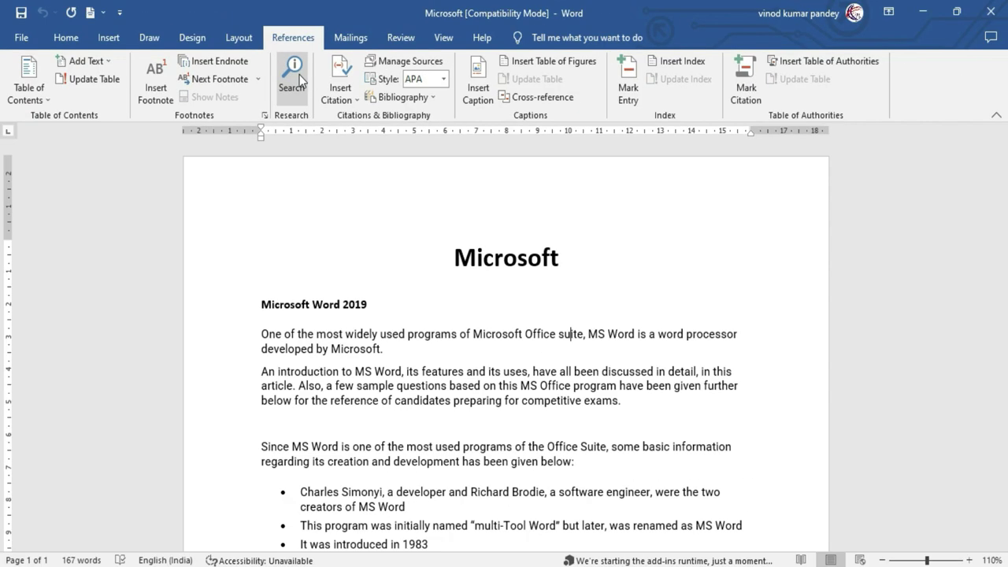
# Search the heading word 'Microsoft' and open the 'Microsoft Office is part of Microsoft 365' result.
pyautogui.doubleClick(492, 256)
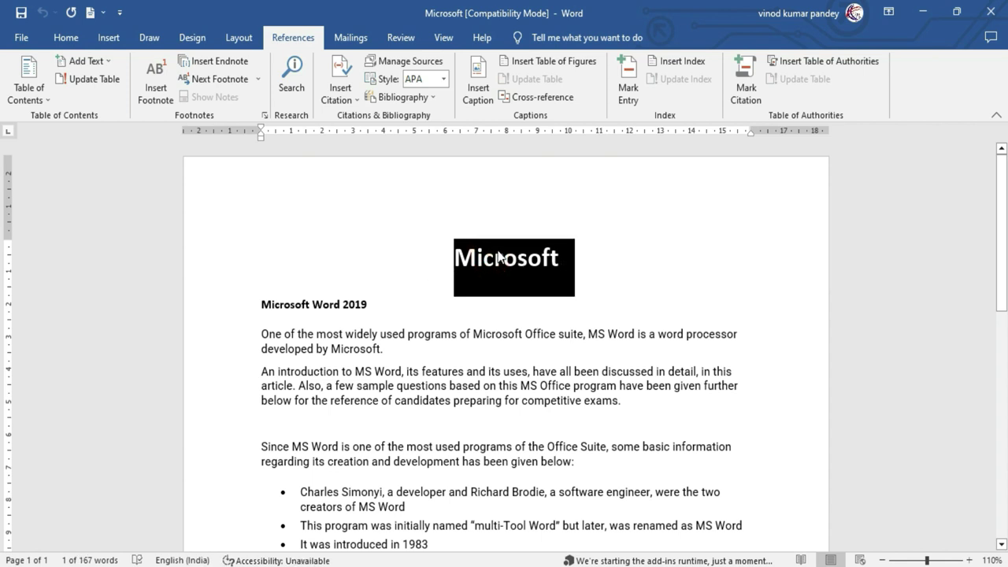
pyautogui.click(289, 79)
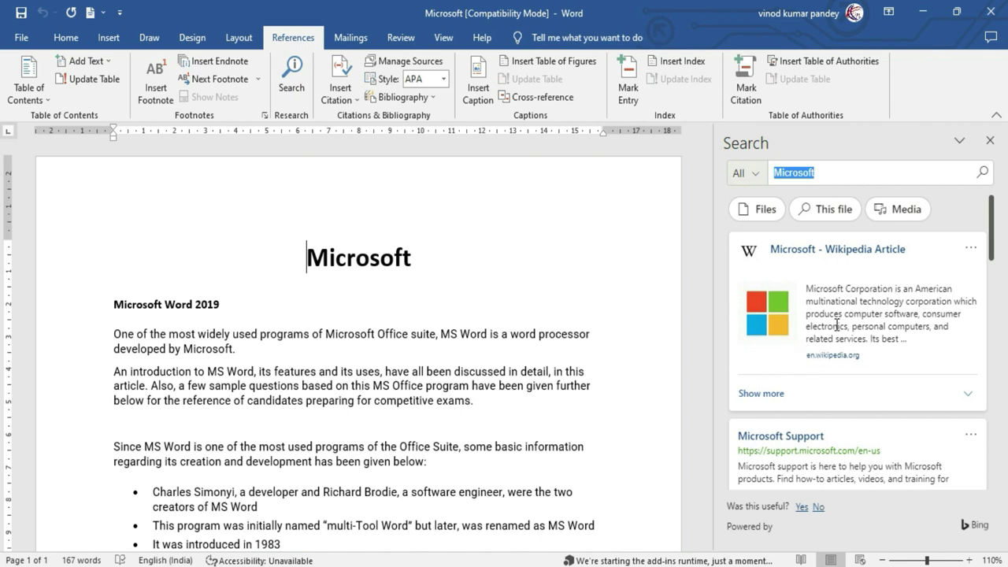
pyautogui.scroll(-1, 896, 378)
pyautogui.scroll(-2, 896, 378)
pyautogui.scroll(-1, 896, 378)
pyautogui.scroll(-1, 776, 361)
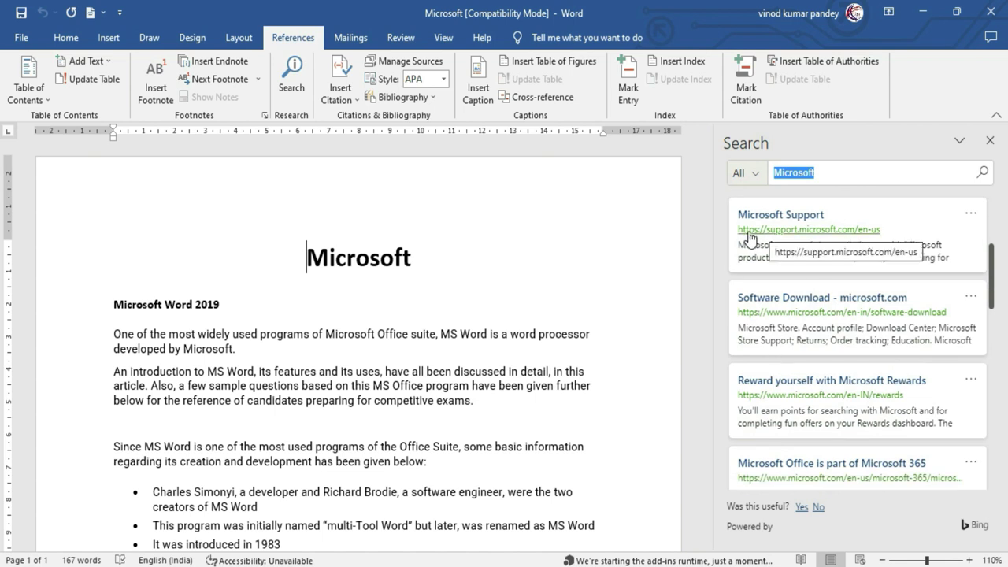
pyautogui.scroll(-2, 818, 319)
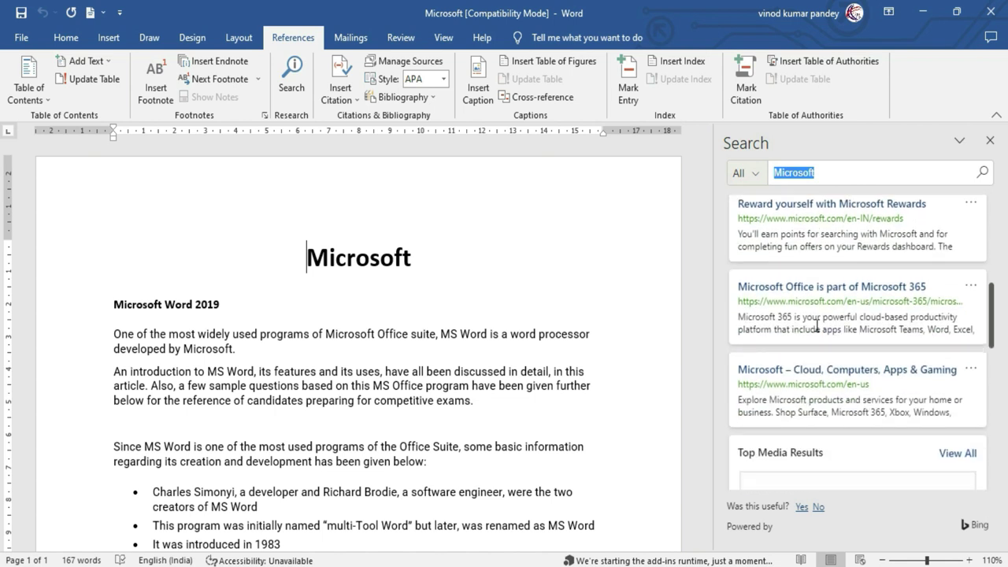
pyautogui.scroll(-3, 818, 326)
pyautogui.scroll(-3, 817, 327)
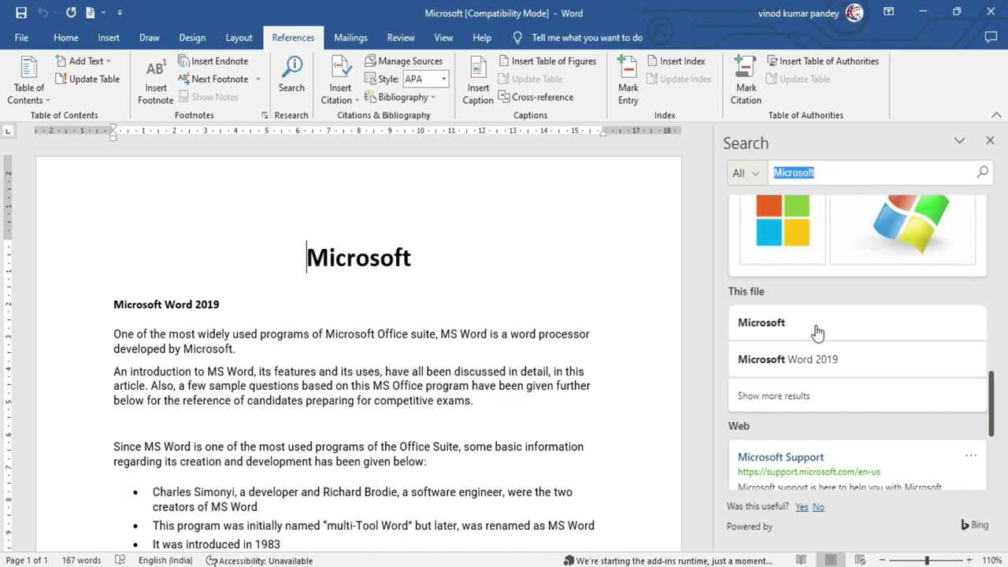
pyautogui.scroll(3, 817, 331)
pyautogui.scroll(2, 817, 334)
pyautogui.scroll(2, 818, 336)
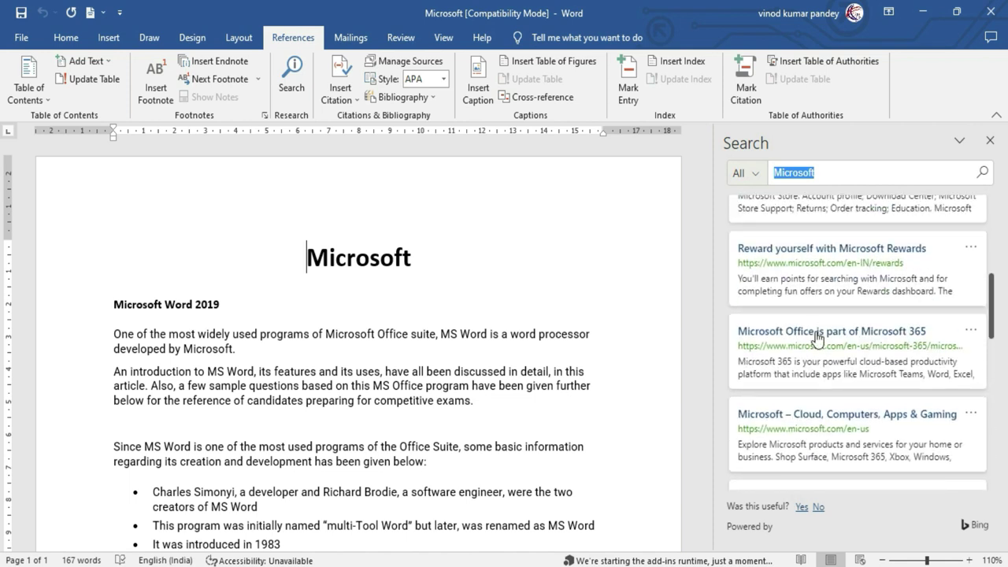
pyautogui.click(818, 337)
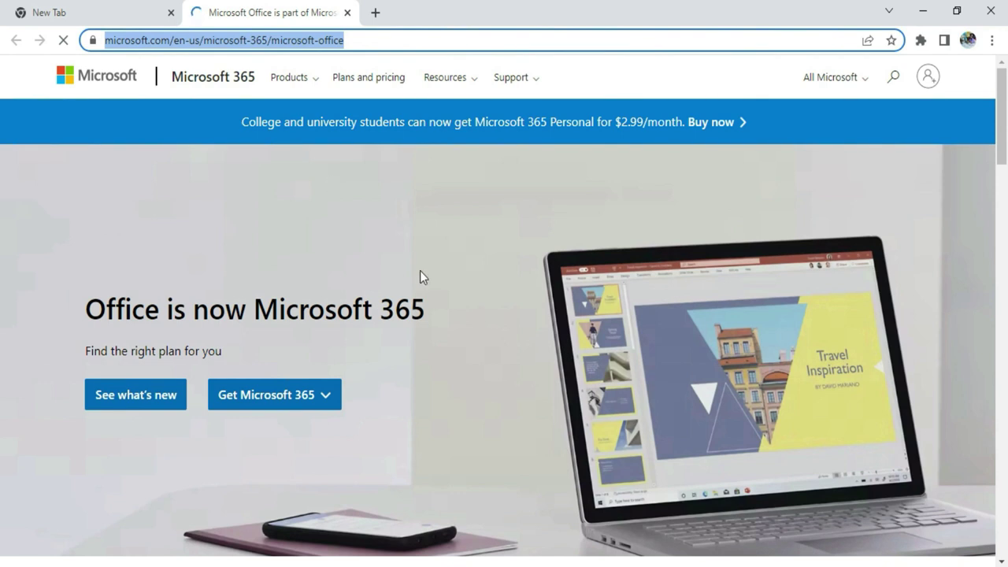
# Scroll through the 'Office is now Microsoft 365' page in Chrome before returning to Word.
pyautogui.scroll(-5, 419, 273)
pyautogui.scroll(6, 420, 277)
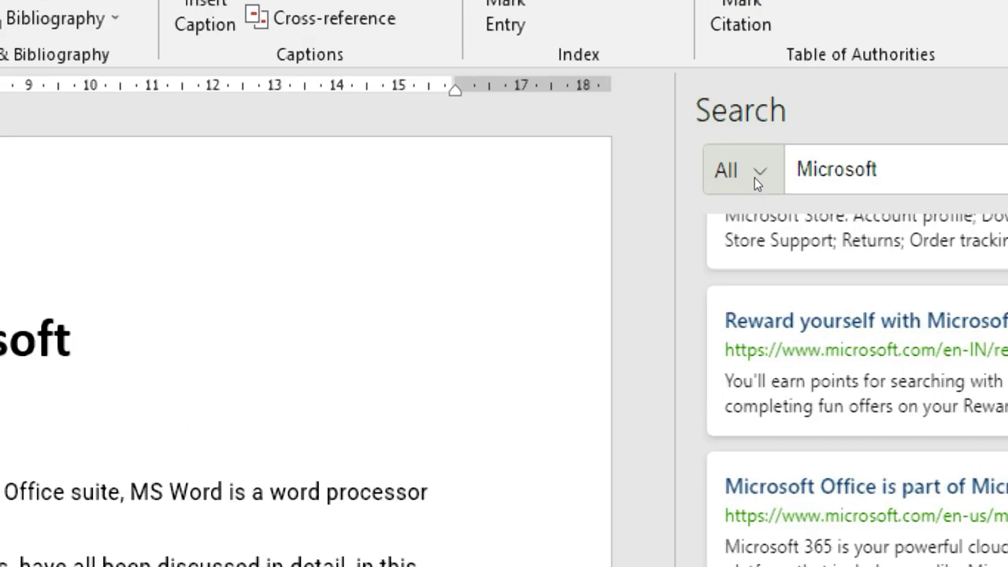
# Filter the 'Microsoft' search results to the Web category, with Microsoft Support listed first.
pyautogui.click(755, 177)
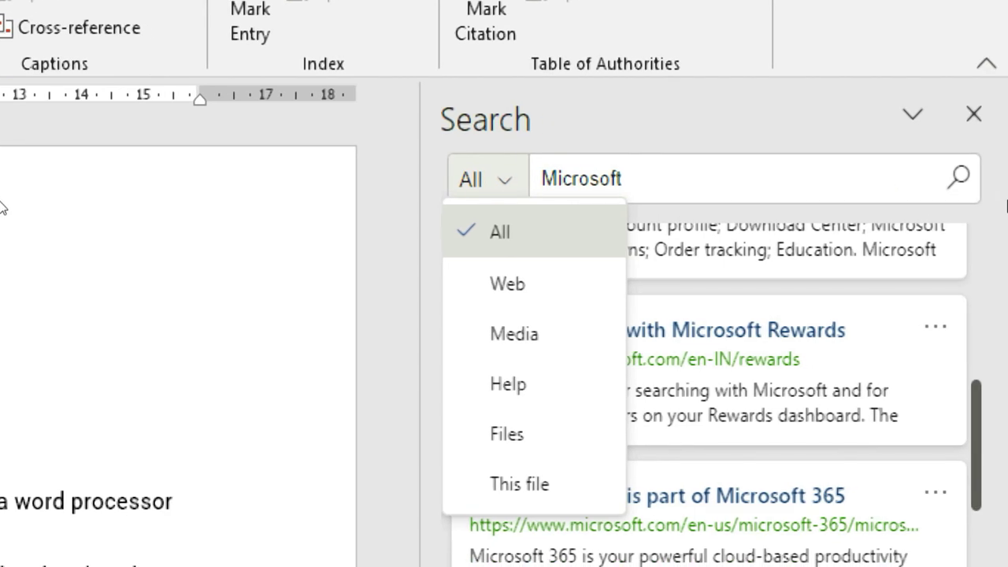
pyautogui.press('Down')
pyautogui.press('Down')
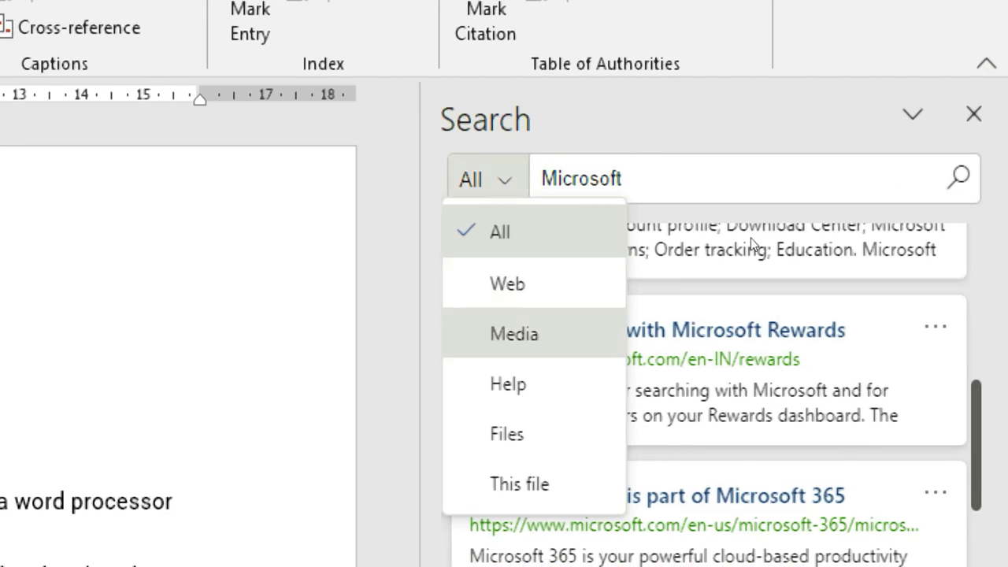
pyautogui.press('Up')
pyautogui.press('Return')
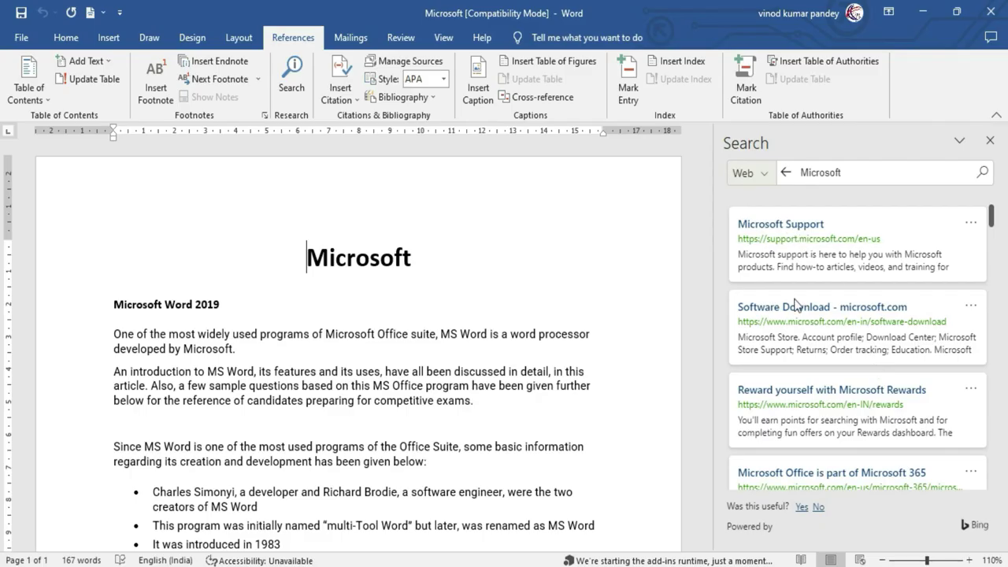
pyautogui.scroll(-3, 798, 388)
pyautogui.scroll(3, 799, 385)
# Switch the 'Microsoft' search scope to Media and browse the image results.
pyautogui.click(763, 173)
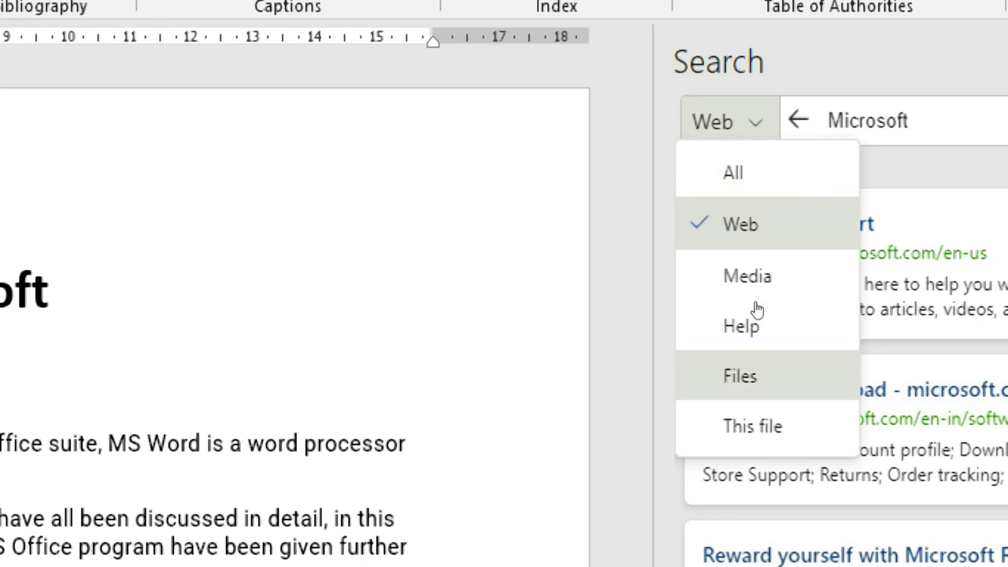
pyautogui.click(771, 255)
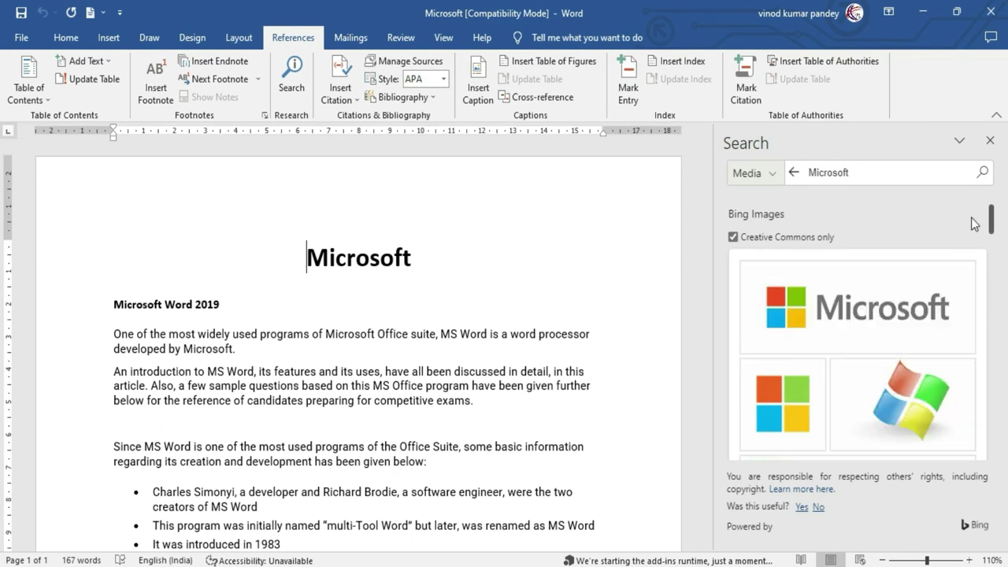
pyautogui.moveTo(993, 225)
pyautogui.mouseDown()
pyautogui.moveTo(992, 392)
pyautogui.moveTo(992, 229)
pyautogui.mouseUp()
# Switch the scope to Help and browse the Microsoft 365 support articles.
pyautogui.click(754, 173)
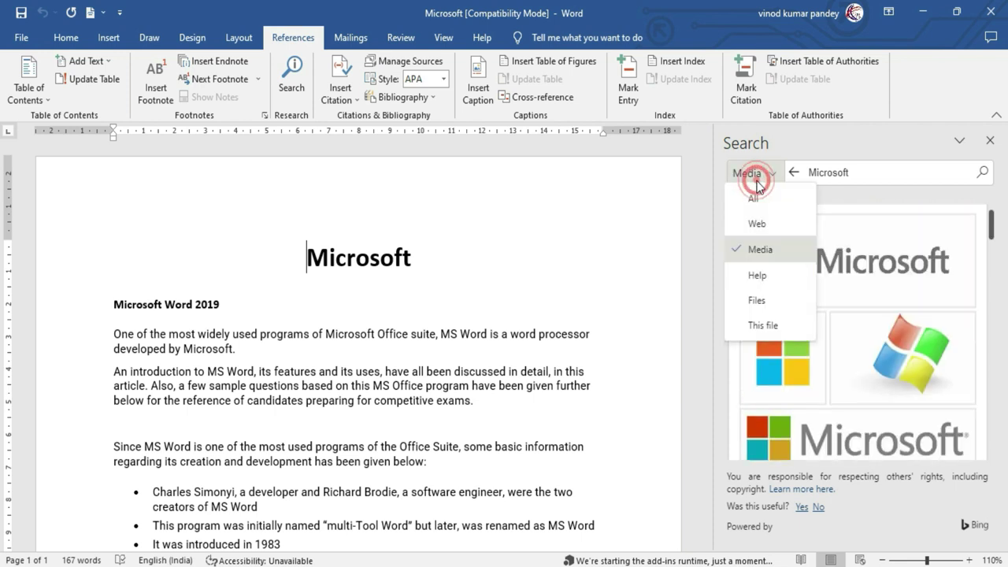
pyautogui.click(759, 277)
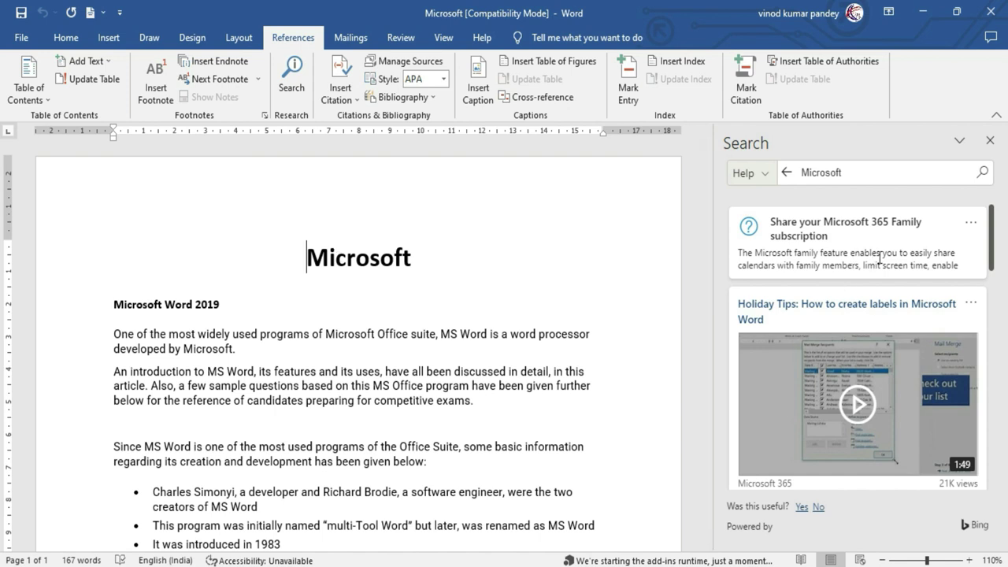
pyautogui.moveTo(994, 252); pyautogui.dragTo(982, 375)
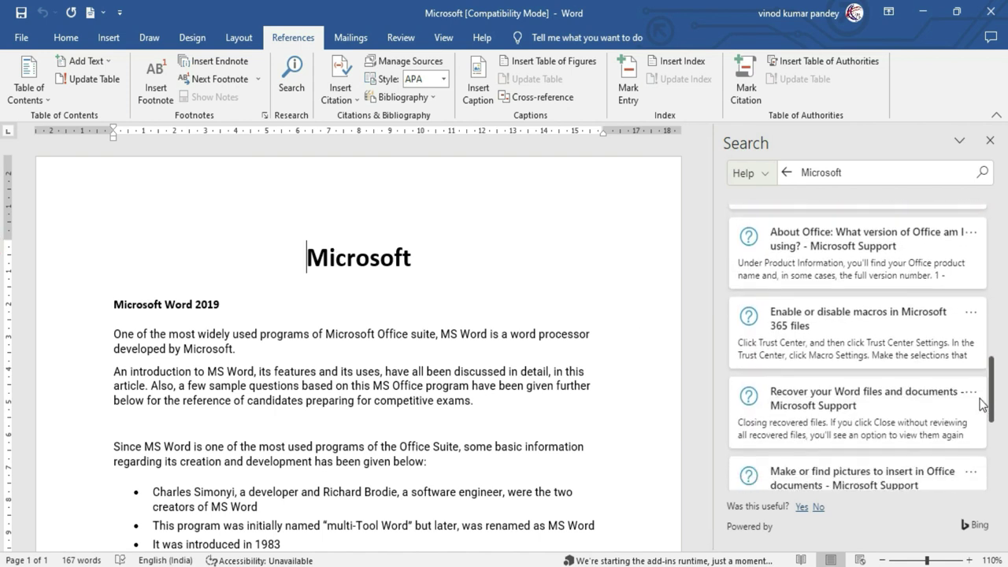
pyautogui.moveTo(982, 375); pyautogui.dragTo(985, 237)
pyautogui.click(753, 174)
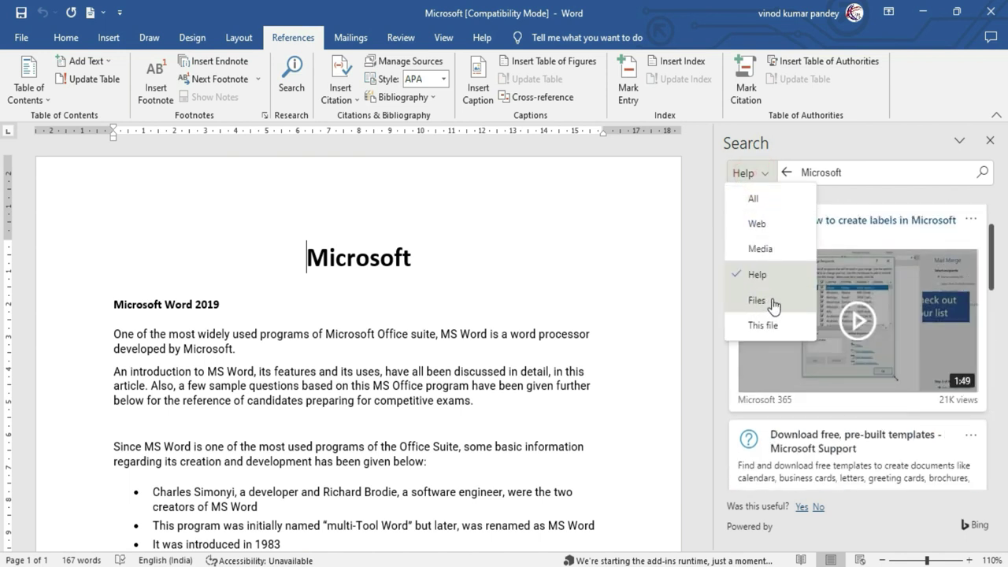
pyautogui.click(774, 306)
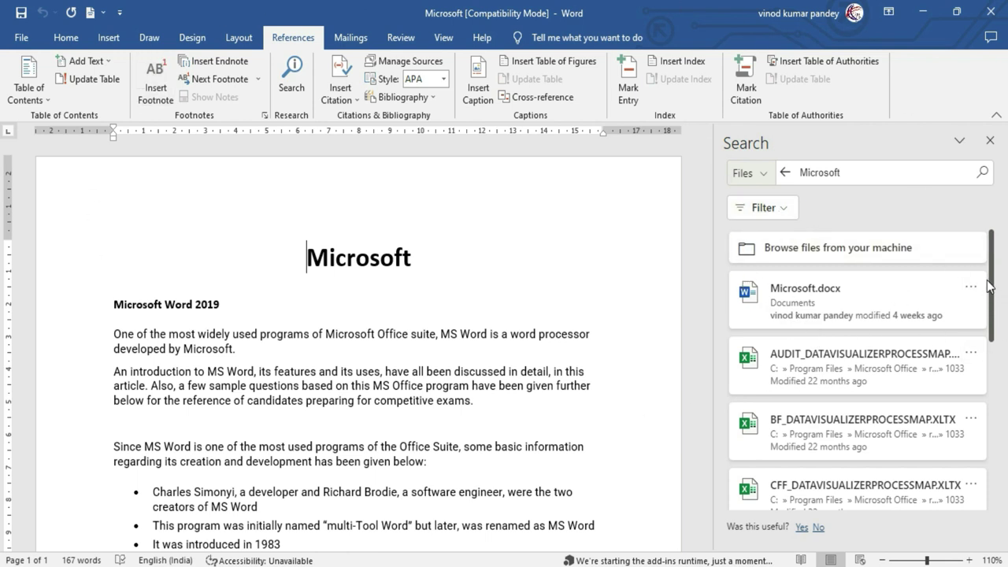
pyautogui.moveTo(994, 294)
pyautogui.mouseDown()
pyautogui.moveTo(990, 437)
pyautogui.moveTo(1000, 285)
pyautogui.mouseUp()
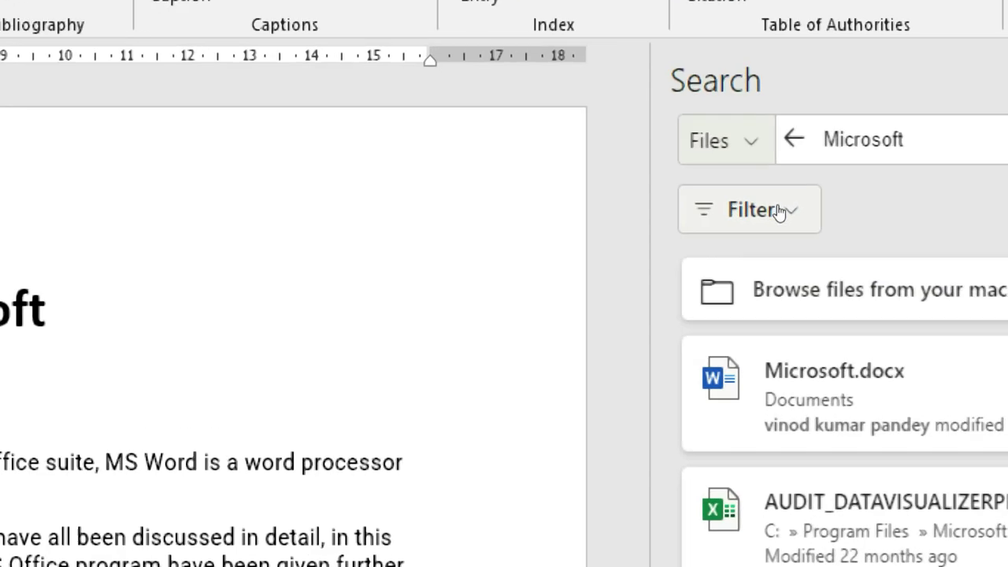
pyautogui.click(778, 210)
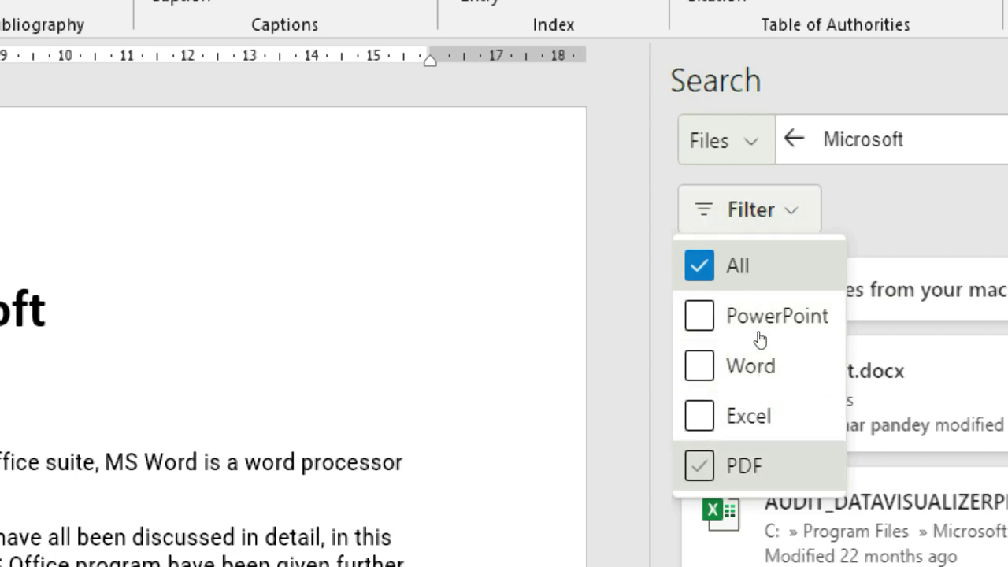
pyautogui.click(739, 288)
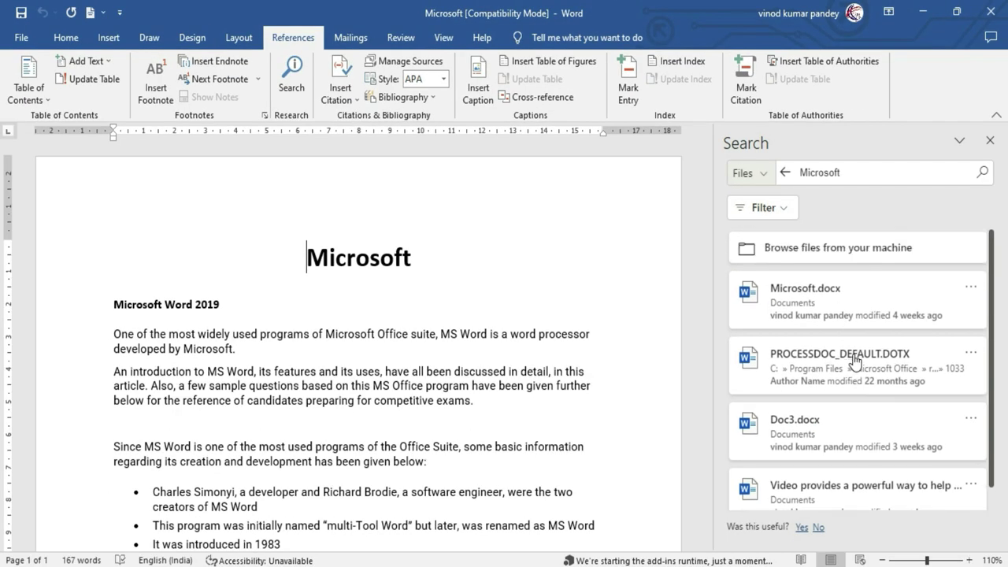
pyautogui.click(744, 208)
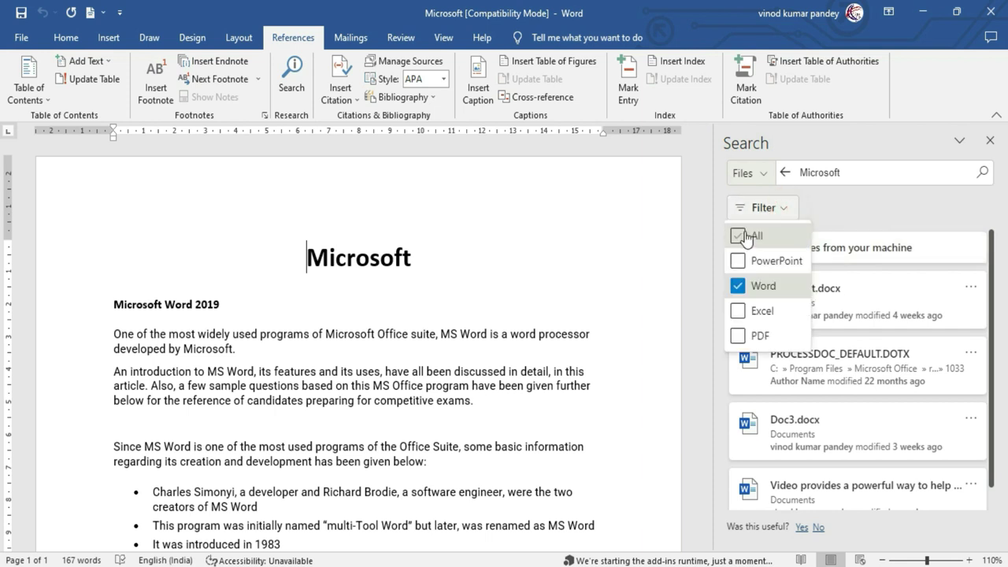
pyautogui.click(739, 234)
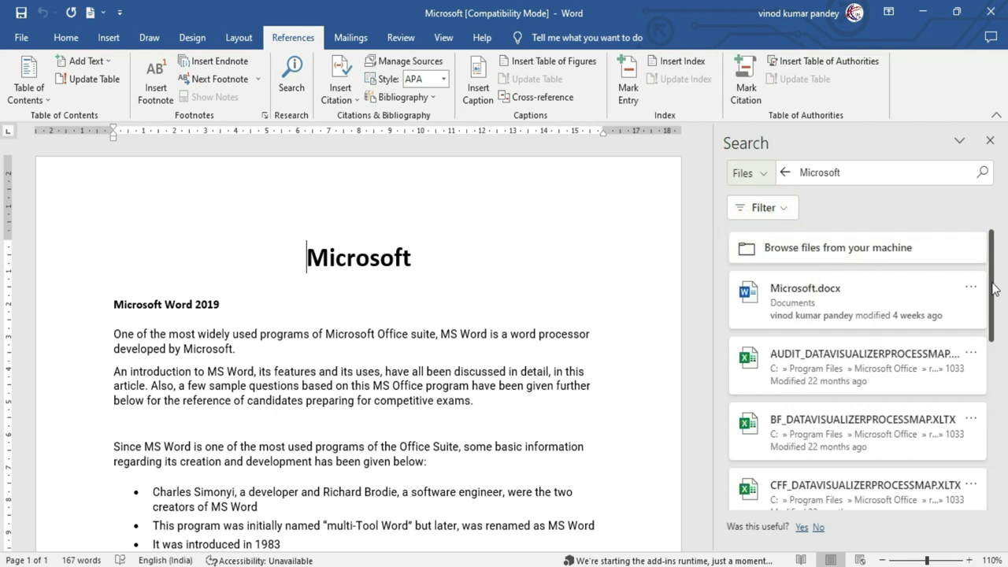
pyautogui.moveTo(993, 276)
pyautogui.mouseDown()
pyautogui.moveTo(991, 441)
pyautogui.moveTo(985, 298)
pyautogui.mouseUp()
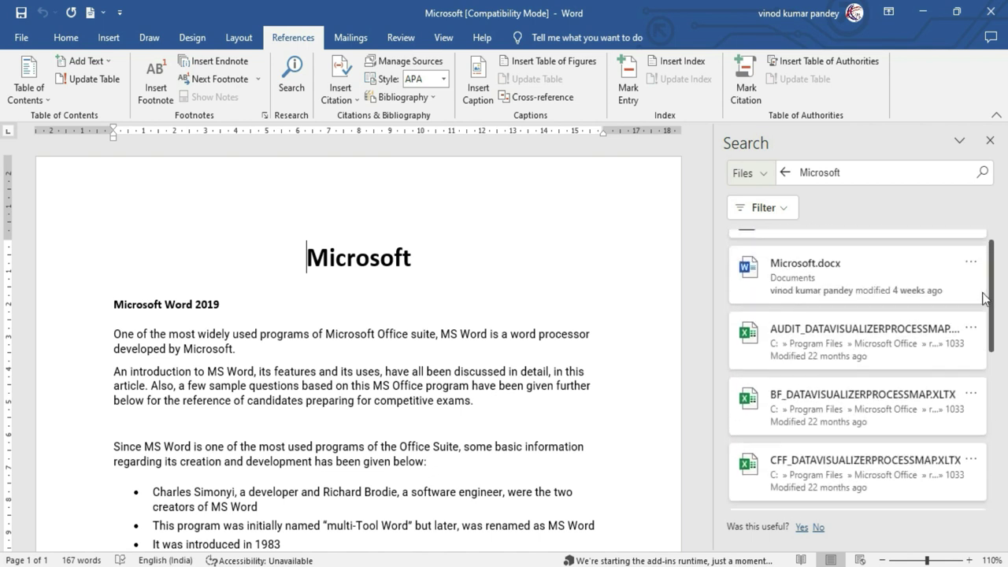
# Limit the 'Microsoft' search to This file, then click in the text to deselect the title.
pyautogui.click(761, 175)
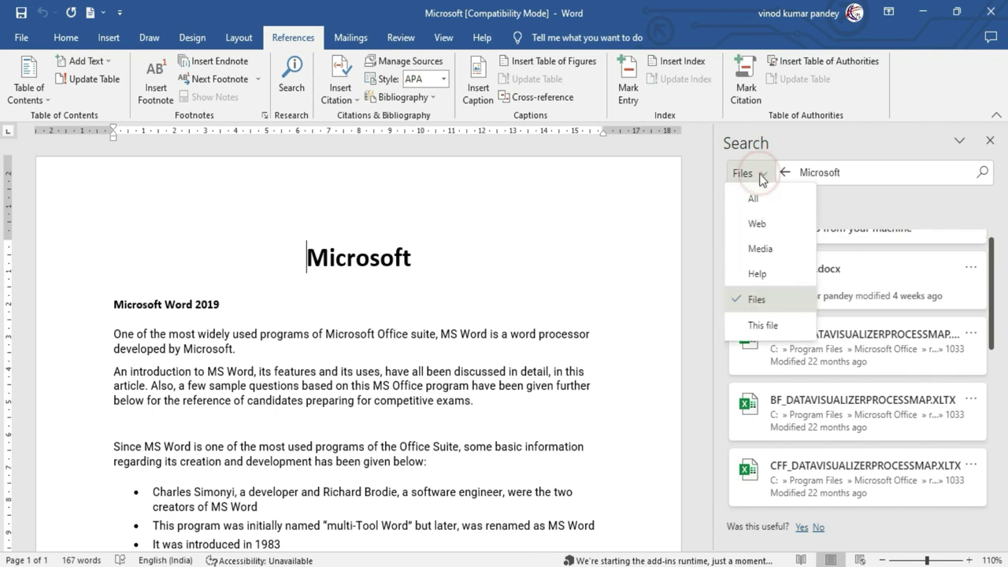
pyautogui.click(775, 327)
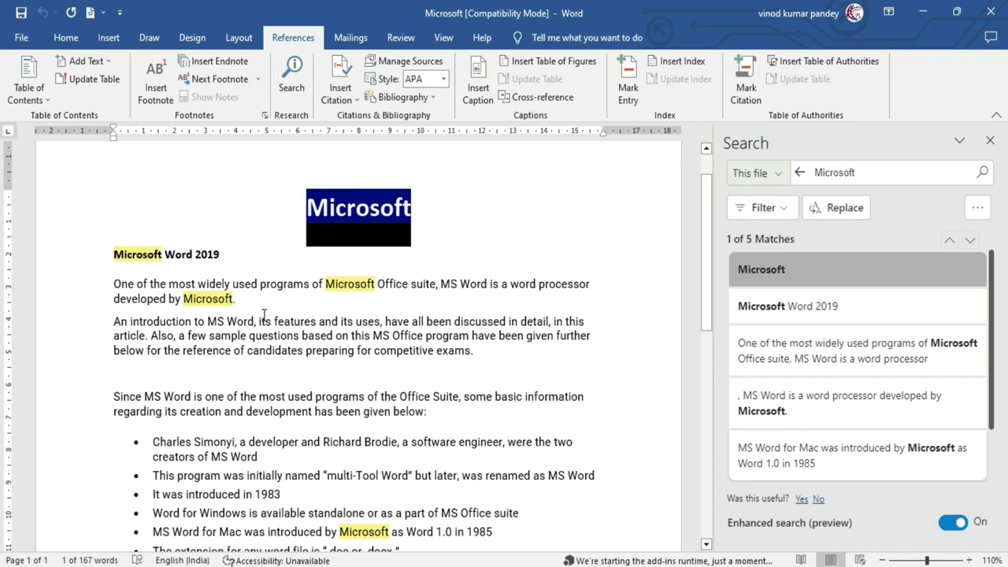
pyautogui.scroll(-4, 391, 381)
pyautogui.scroll(3, 392, 382)
pyautogui.click(401, 293)
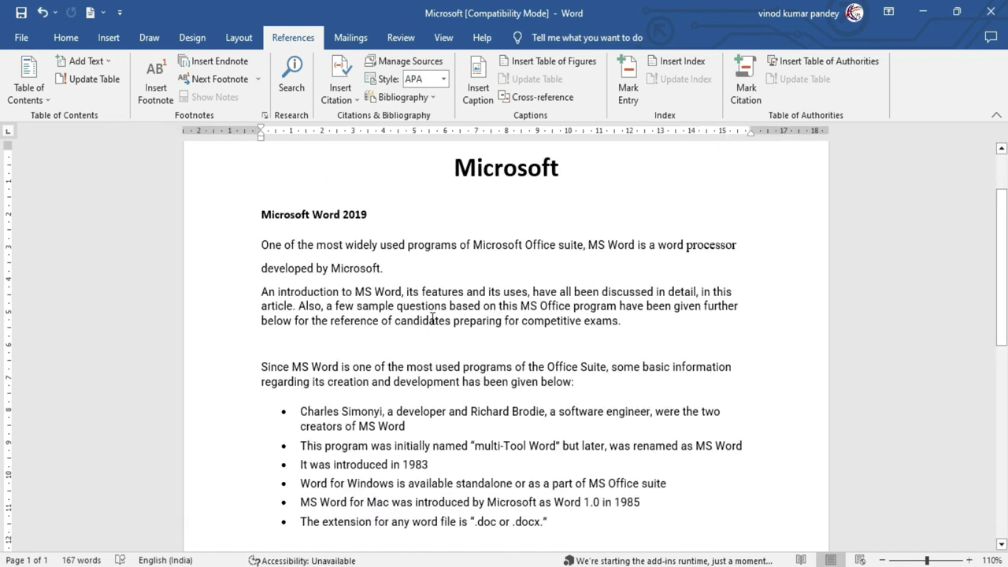
# Search the word 'features' from the second paragraph via its right-click menu.
pyautogui.doubleClick(438, 291)
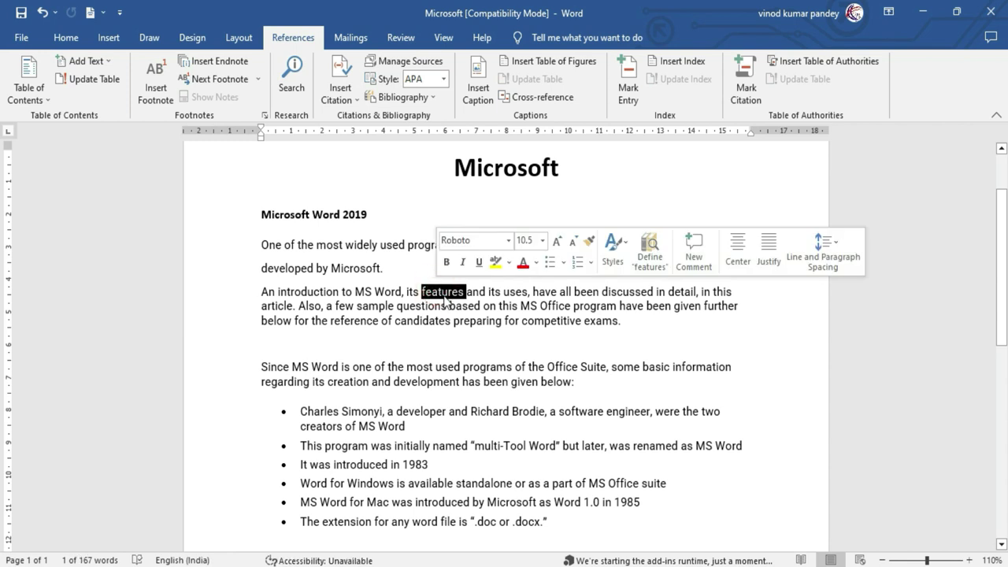
pyautogui.rightClick(442, 294)
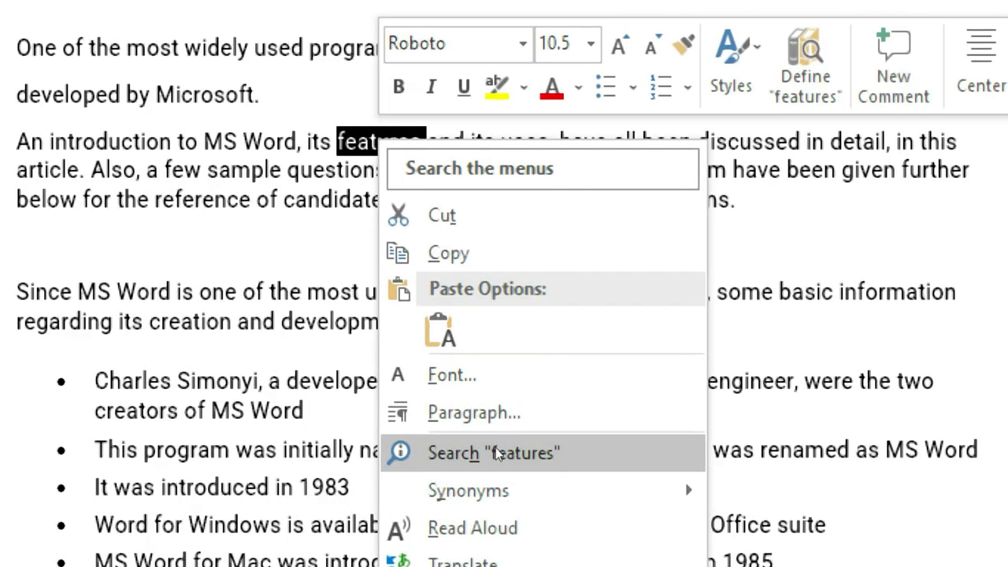
pyautogui.click(510, 453)
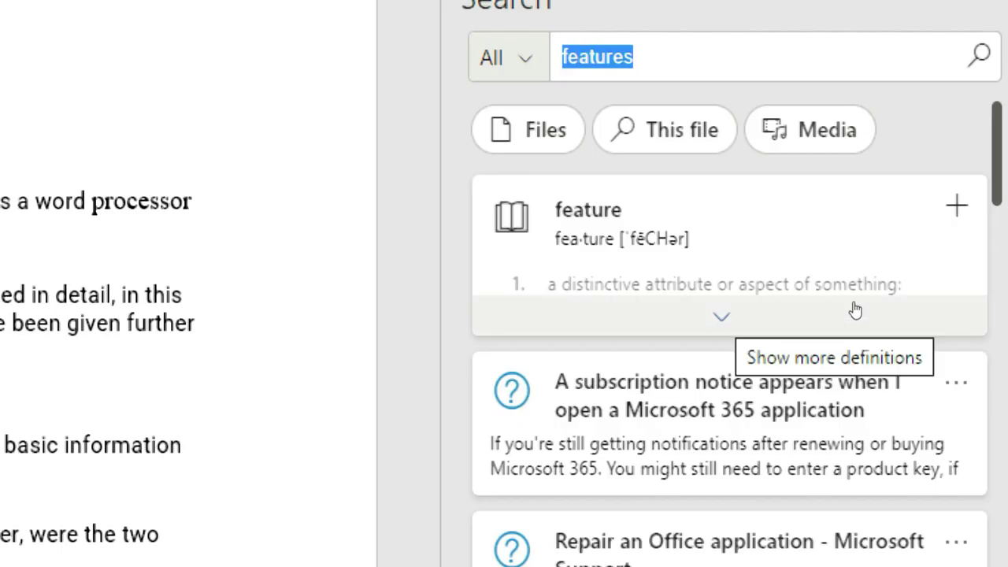
# Expand the dictionary card for 'feature' and read its meanings, synonyms and origin.
pyautogui.click(855, 309)
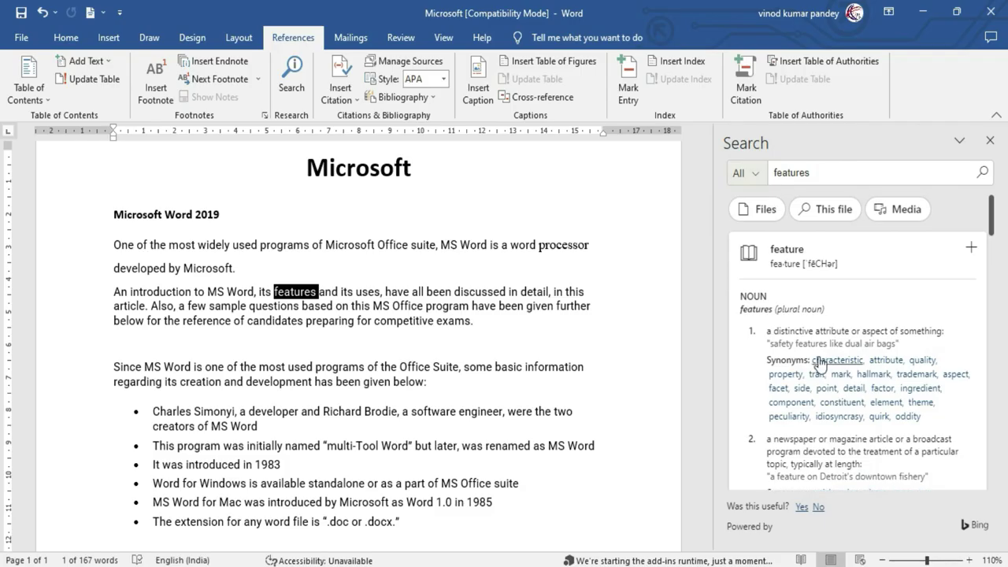
pyautogui.scroll(-5, 810, 363)
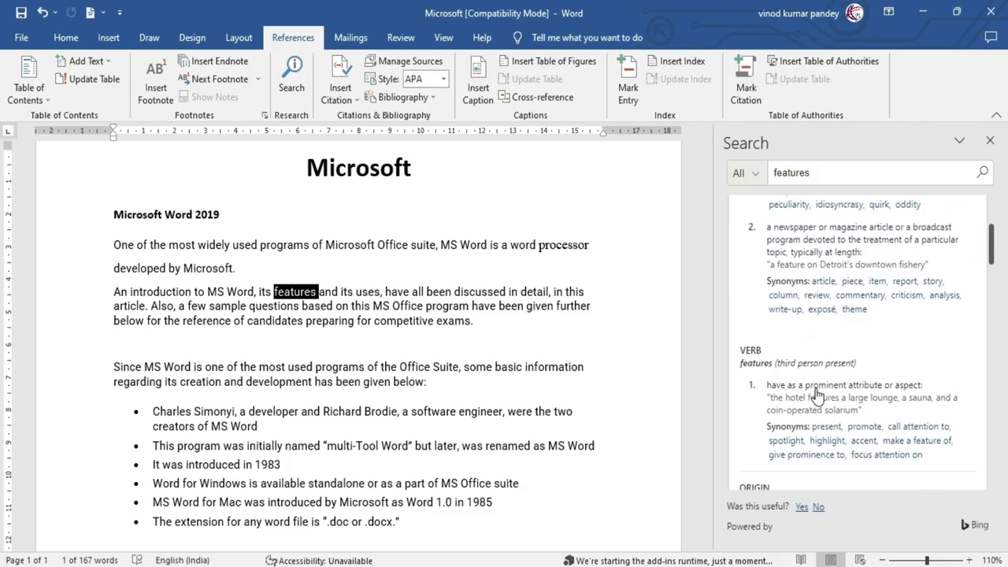
pyautogui.scroll(-2, 802, 386)
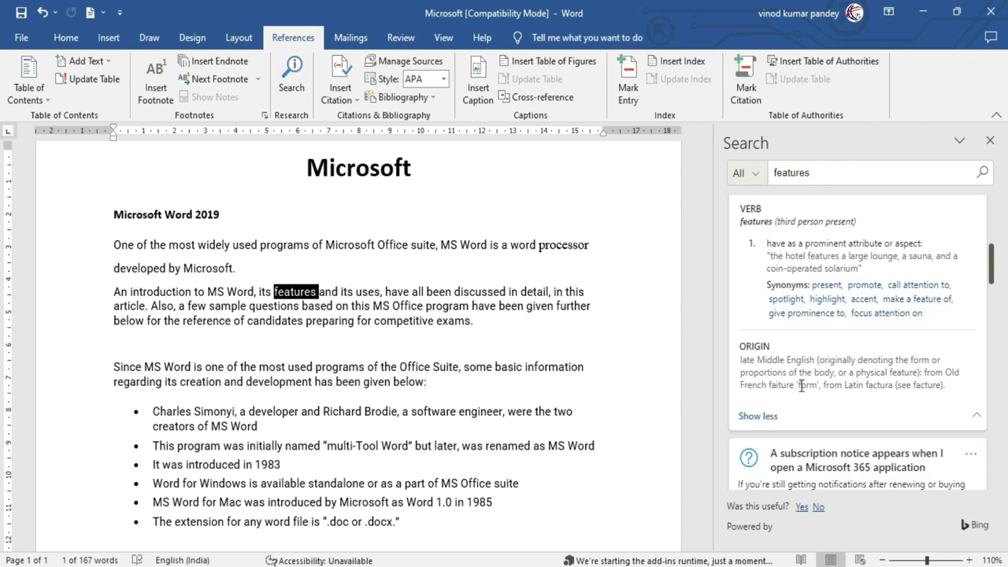
pyautogui.scroll(-3, 802, 386)
pyautogui.scroll(4, 802, 390)
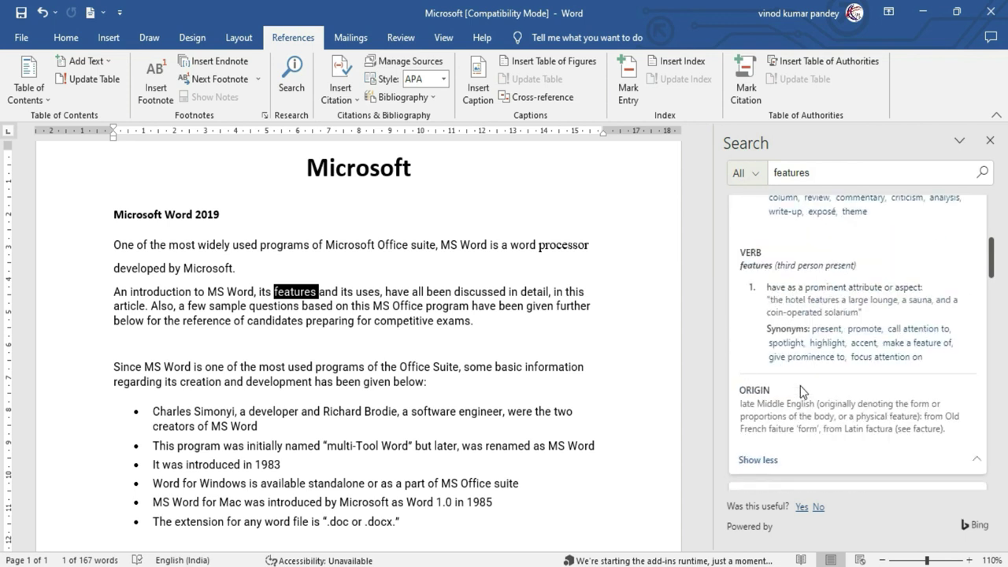
pyautogui.scroll(4, 802, 392)
pyautogui.scroll(3, 802, 391)
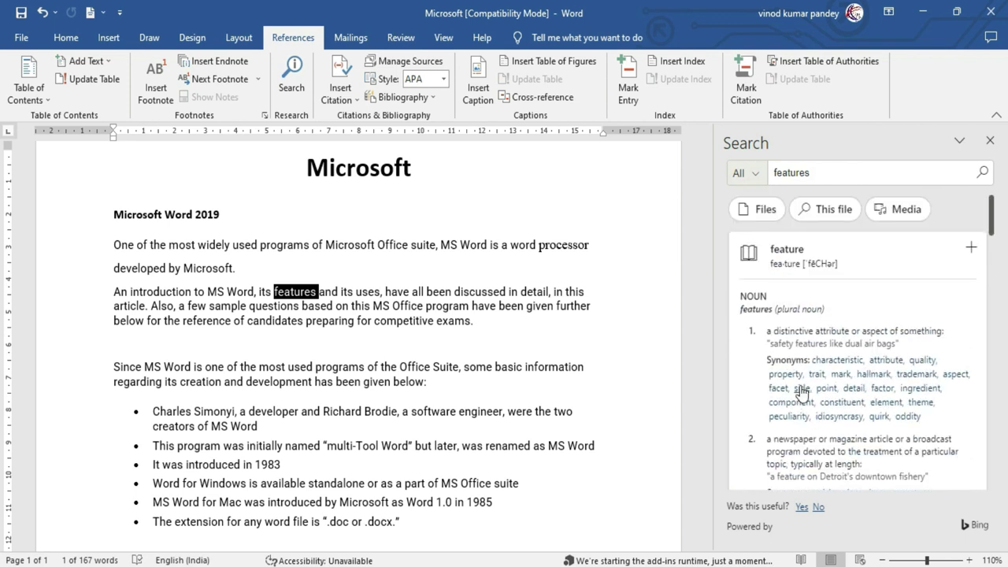